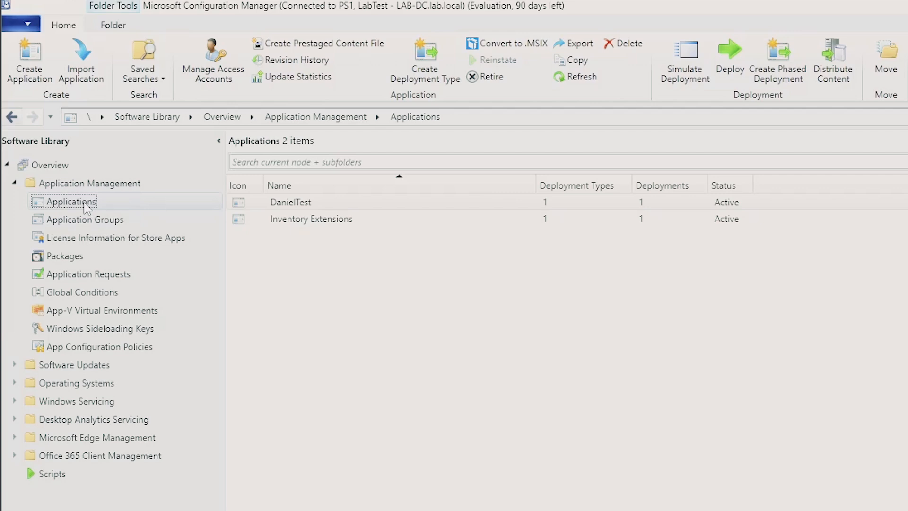
Step: Start creating an application of type Windows app package from \\Lab-dc\sccm_share\My Sample Application-x64.msix
{"action": "right_click", "coordinate": [84, 199]}
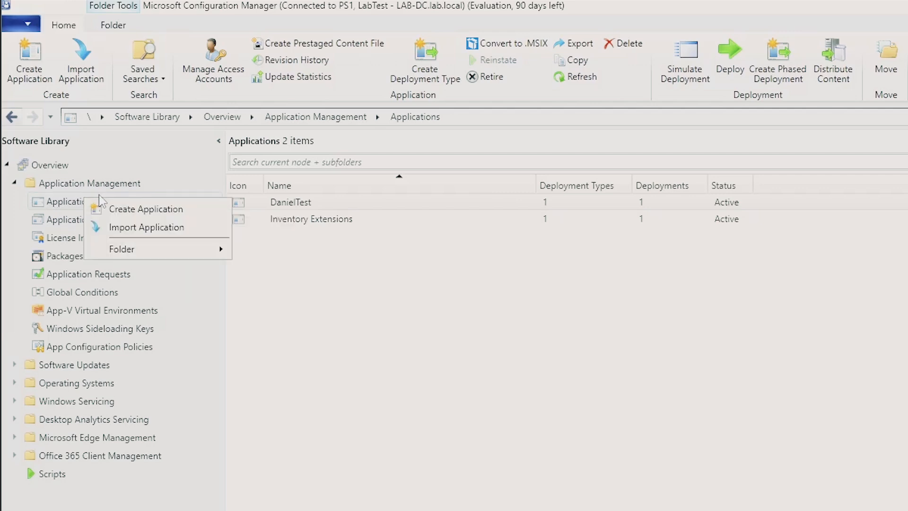
{"action": "left_click", "coordinate": [122, 210]}
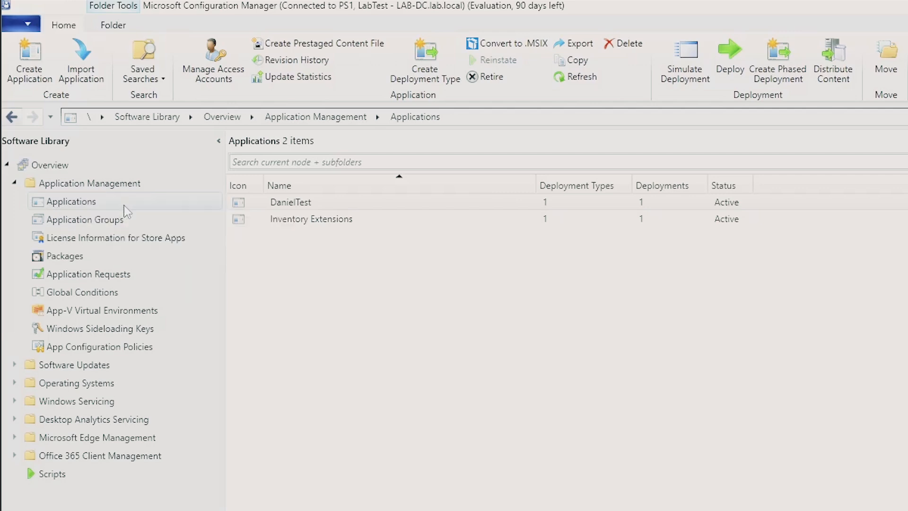
{"action": "left_click", "coordinate": [576, 336]}
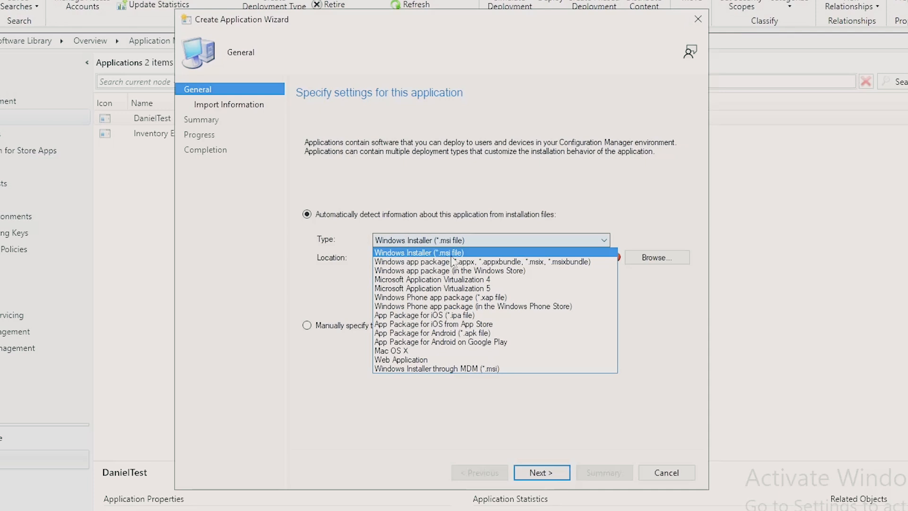
{"action": "left_click", "coordinate": [571, 263]}
{"action": "left_click", "coordinate": [666, 256]}
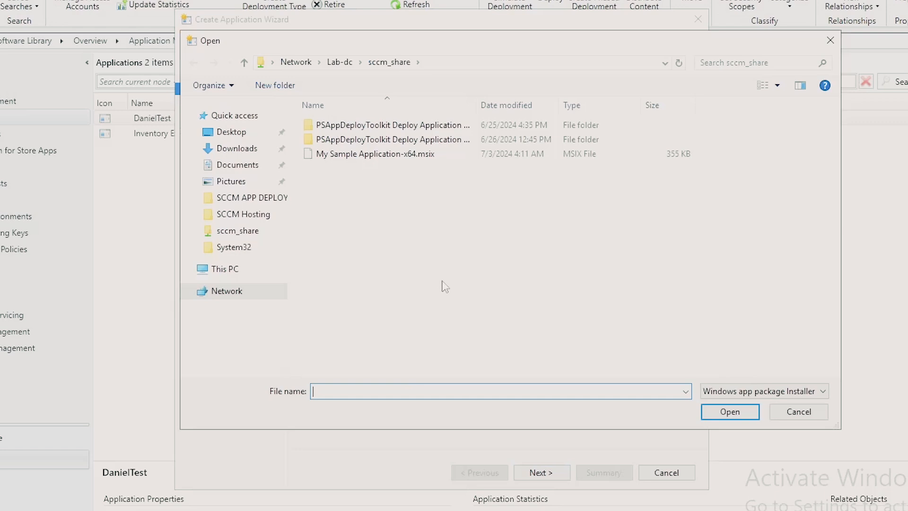
{"action": "left_click", "coordinate": [353, 154]}
{"action": "left_click", "coordinate": [730, 411]}
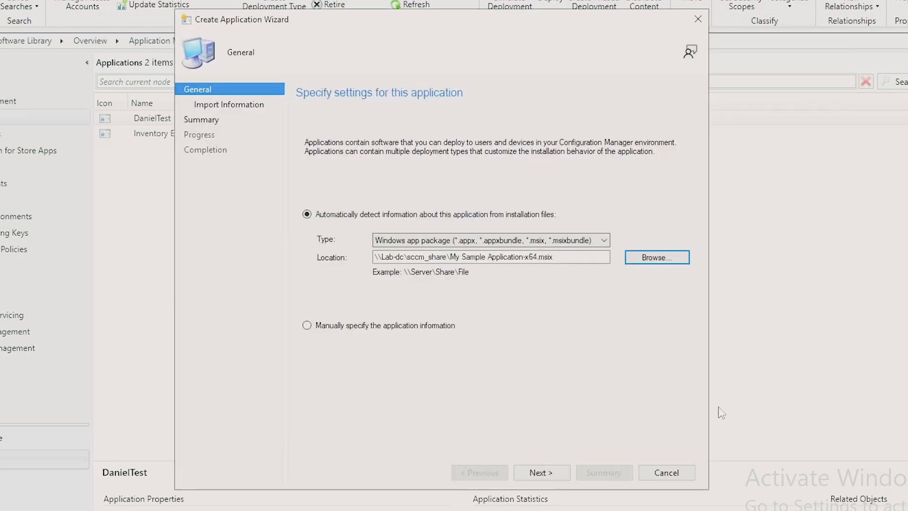
Step: Review the imported package information, accept the general information as given, and finish creating My Sample Application
{"action": "left_click", "coordinate": [544, 472]}
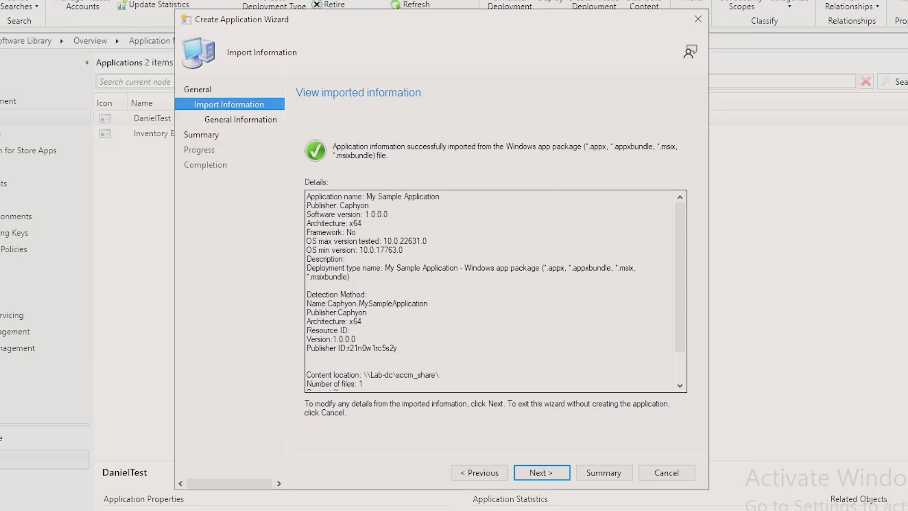
{"action": "scroll", "coordinate": [494, 291], "scroll_direction": "down", "scroll_amount": 1}
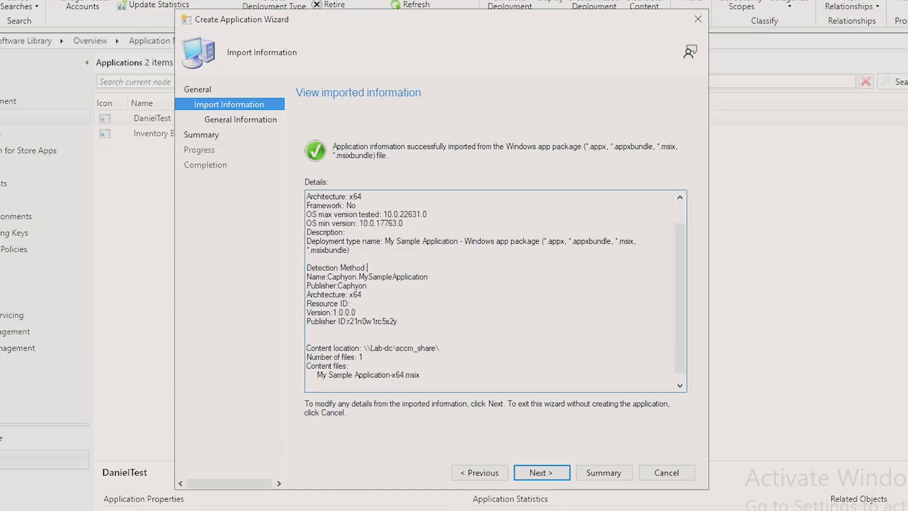
{"action": "scroll", "coordinate": [495, 290], "scroll_direction": "down", "scroll_amount": 1}
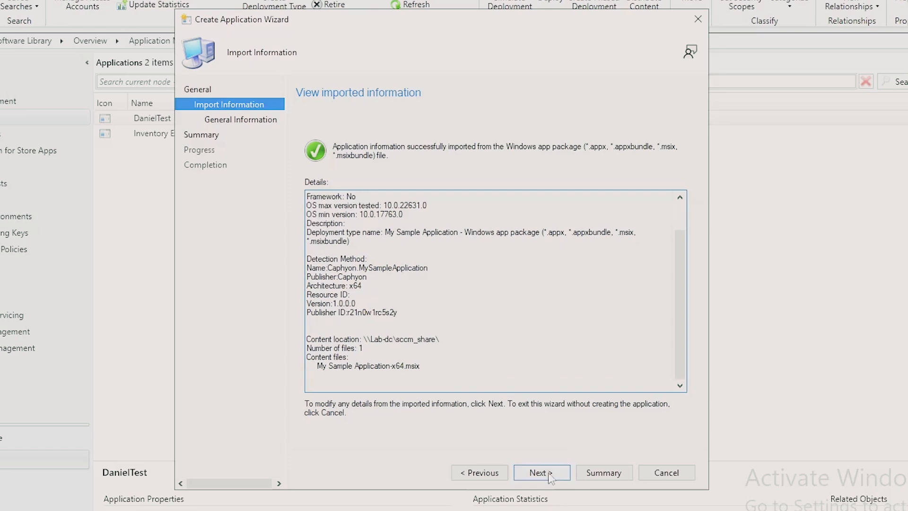
{"action": "left_click", "coordinate": [549, 474]}
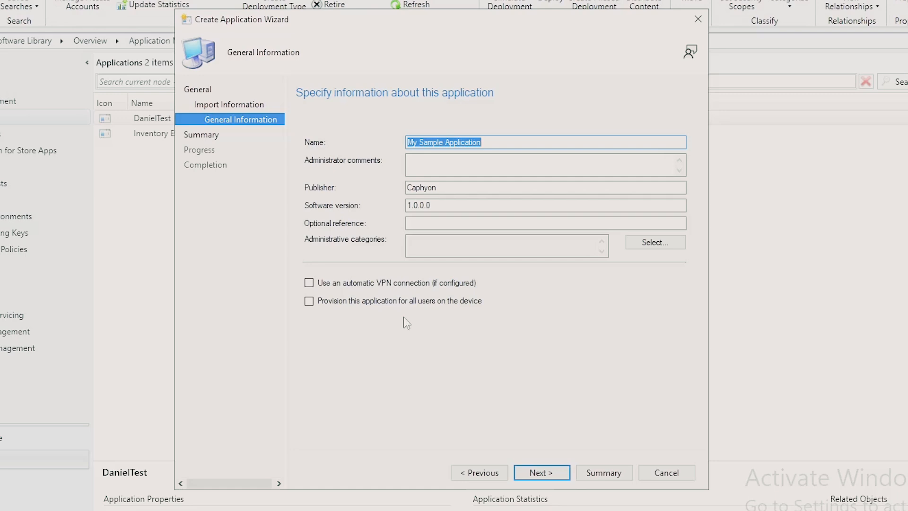
{"action": "left_click", "coordinate": [542, 473]}
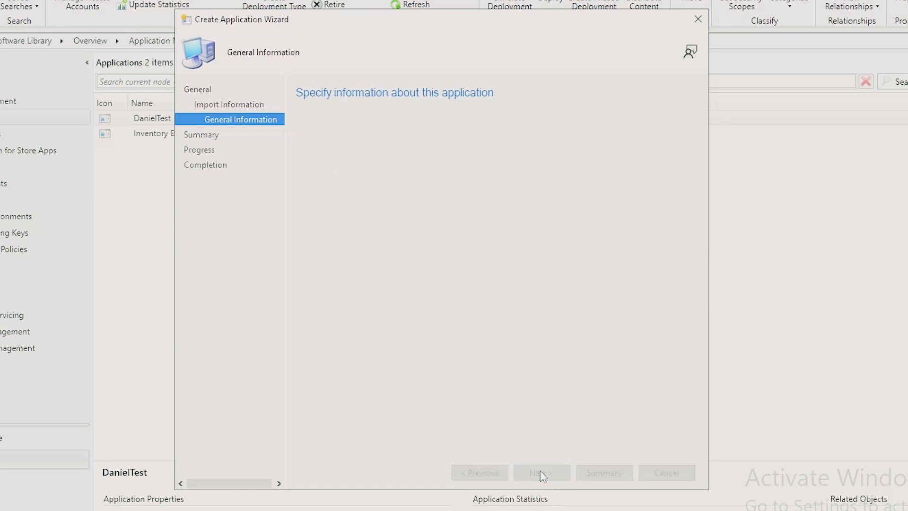
{"action": "left_click", "coordinate": [542, 474]}
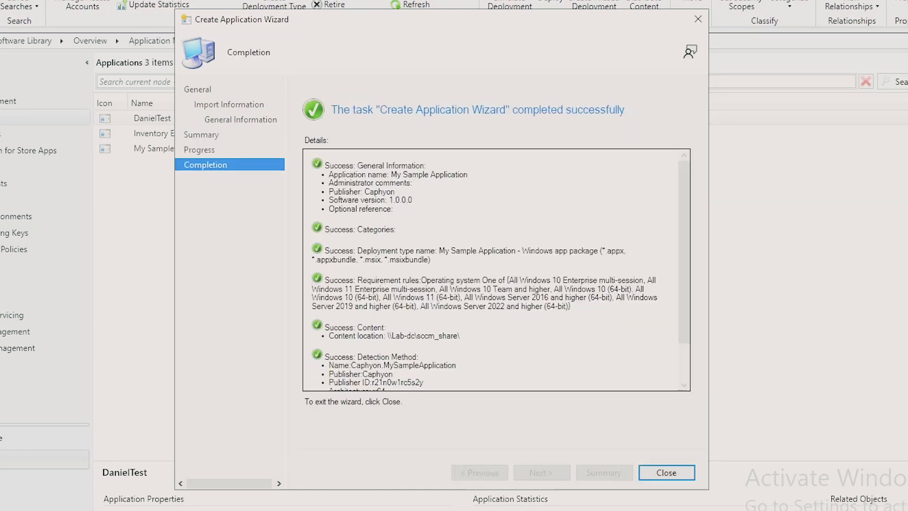
{"action": "left_click", "coordinate": [689, 471]}
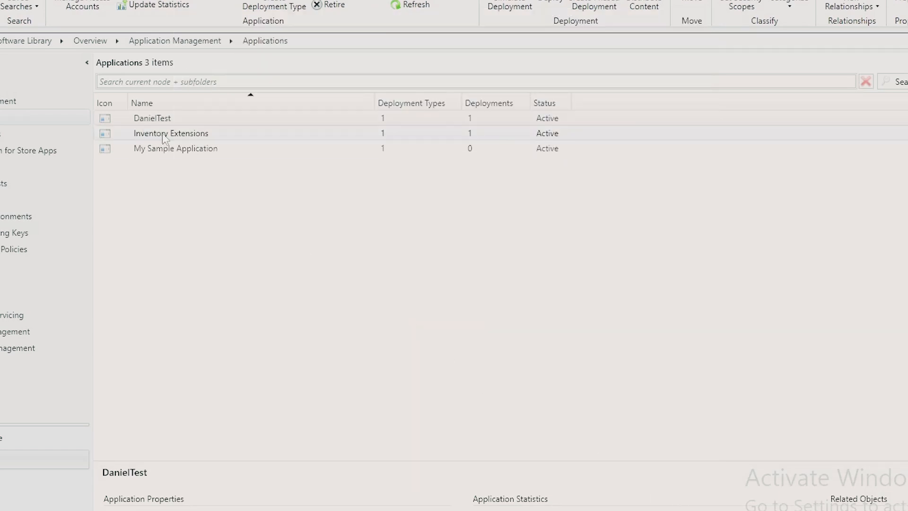
Step: Select My Sample Application and enlarge the details pane to view its summary
{"action": "left_click", "coordinate": [198, 150]}
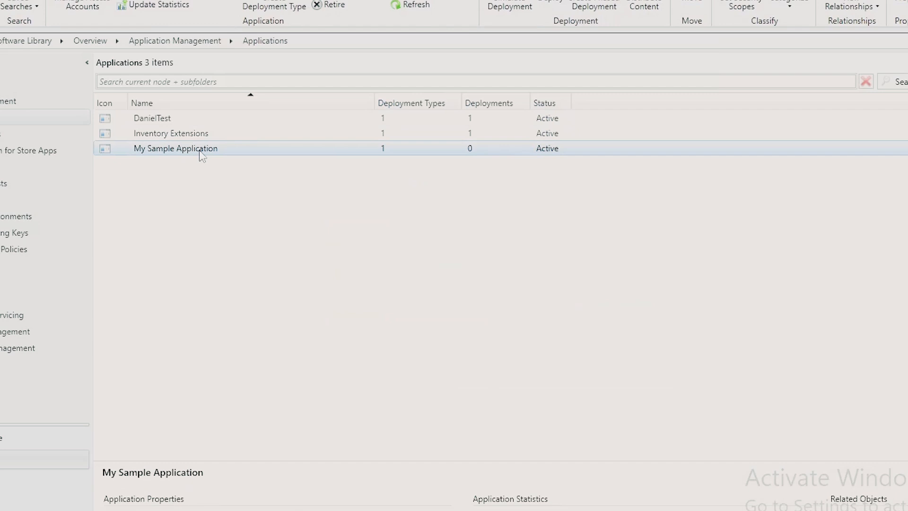
{"action": "right_click", "coordinate": [200, 150]}
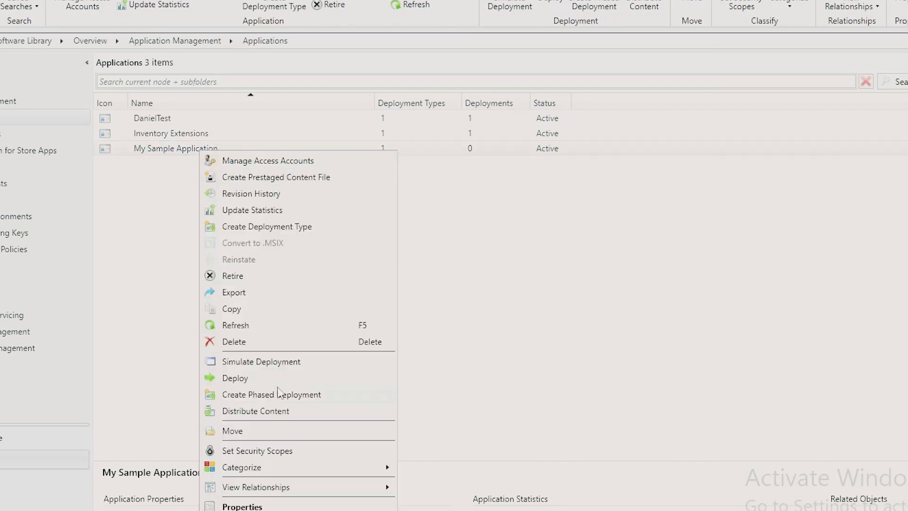
{"action": "left_click", "coordinate": [582, 487]}
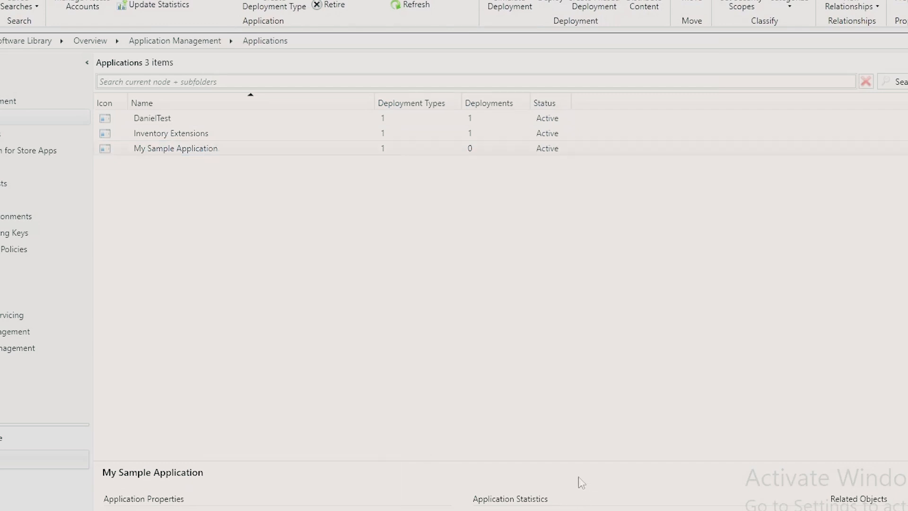
{"action": "left_click_drag", "start_coordinate": [591, 460], "coordinate": [584, 340]}
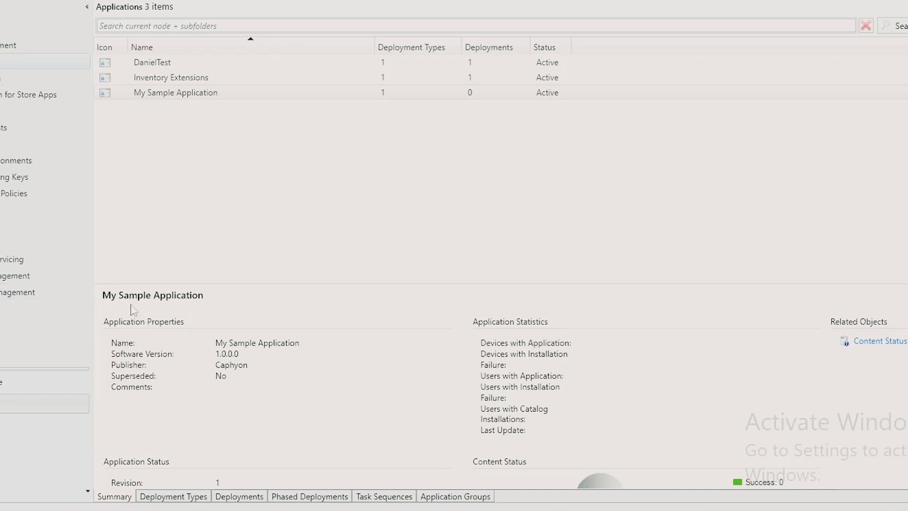
Step: Edit the Windows app package deployment type of My Sample Application to provision the application for all users on the device
{"action": "right_click", "coordinate": [217, 94]}
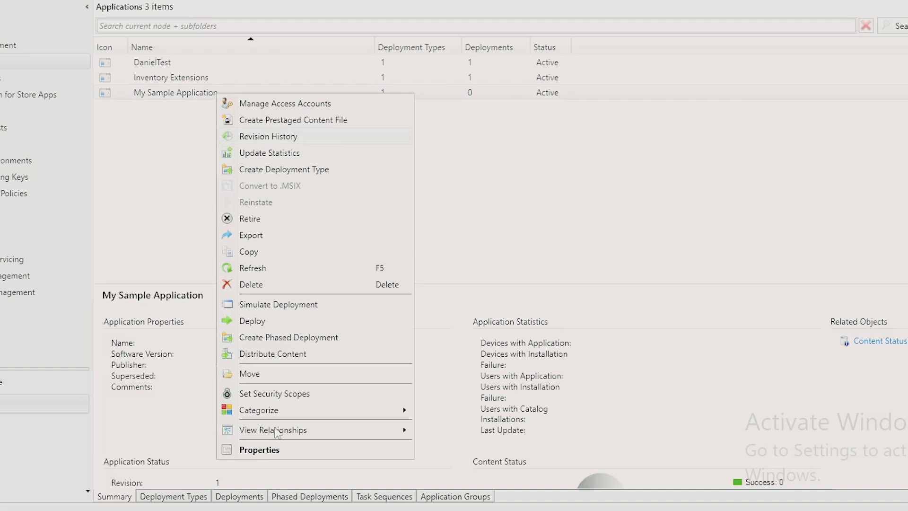
{"action": "left_click", "coordinate": [254, 454]}
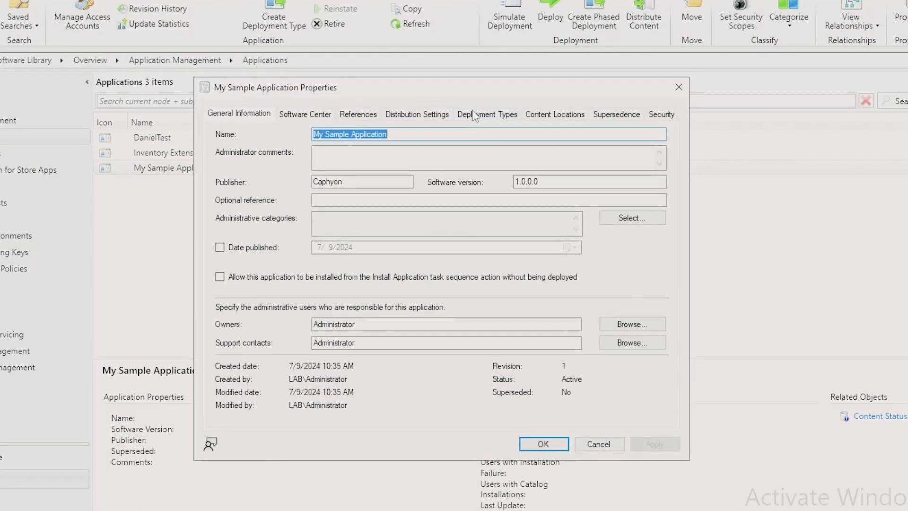
{"action": "left_click", "coordinate": [475, 78]}
{"action": "left_click", "coordinate": [400, 216]}
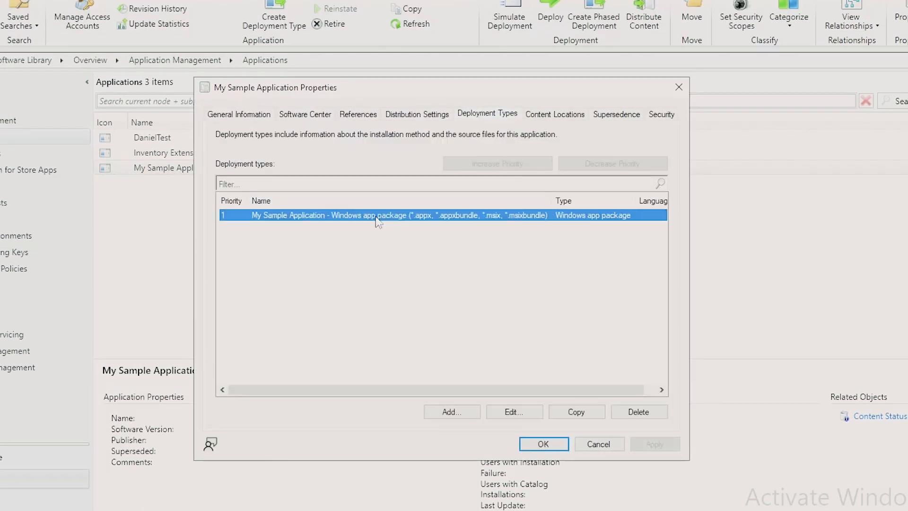
{"action": "left_click", "coordinate": [517, 414]}
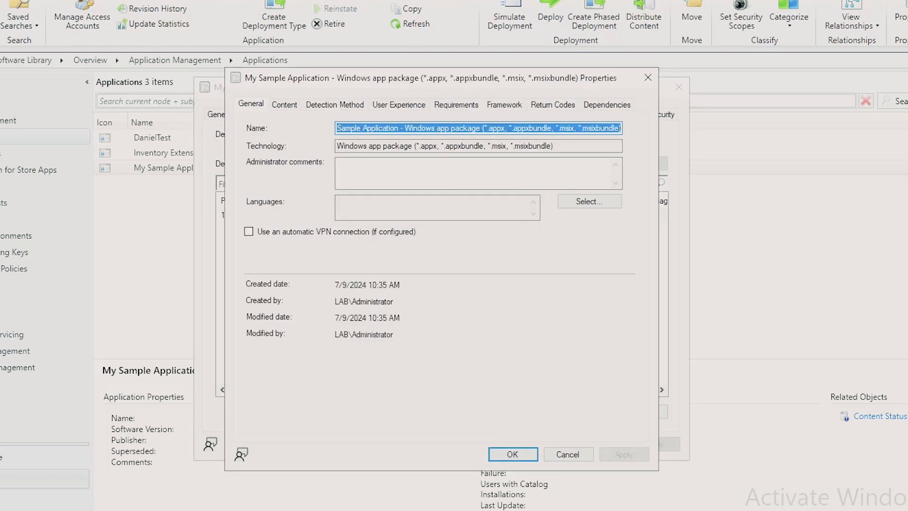
{"action": "left_click", "coordinate": [416, 106]}
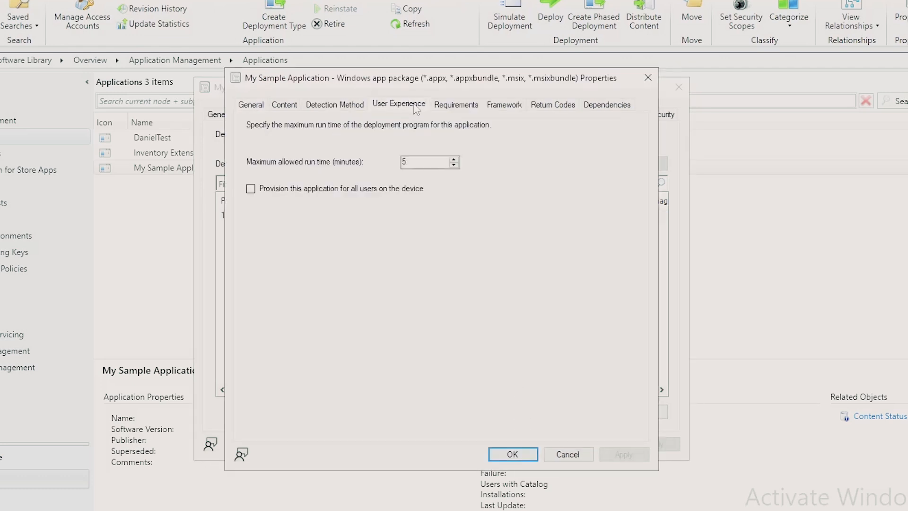
{"action": "left_click", "coordinate": [251, 190]}
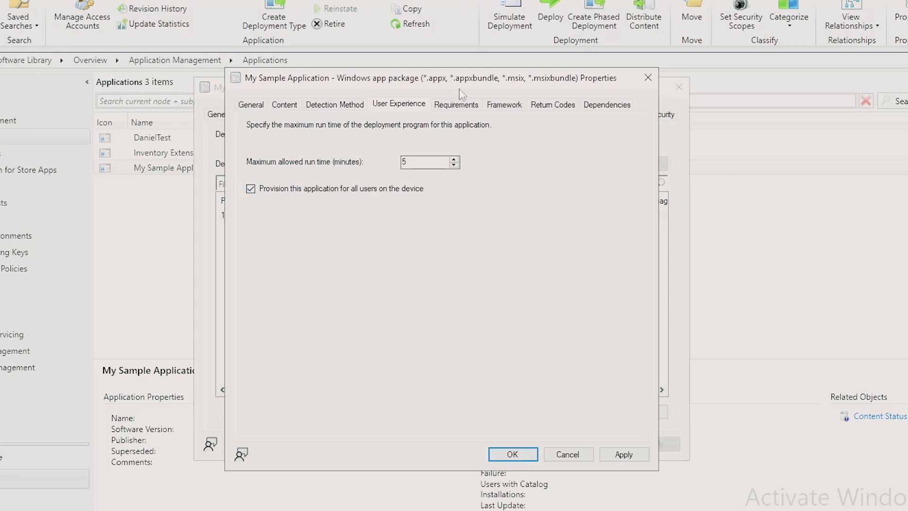
Step: Review the deployment type's requirements, framework and software dependencies
{"action": "left_click", "coordinate": [455, 105]}
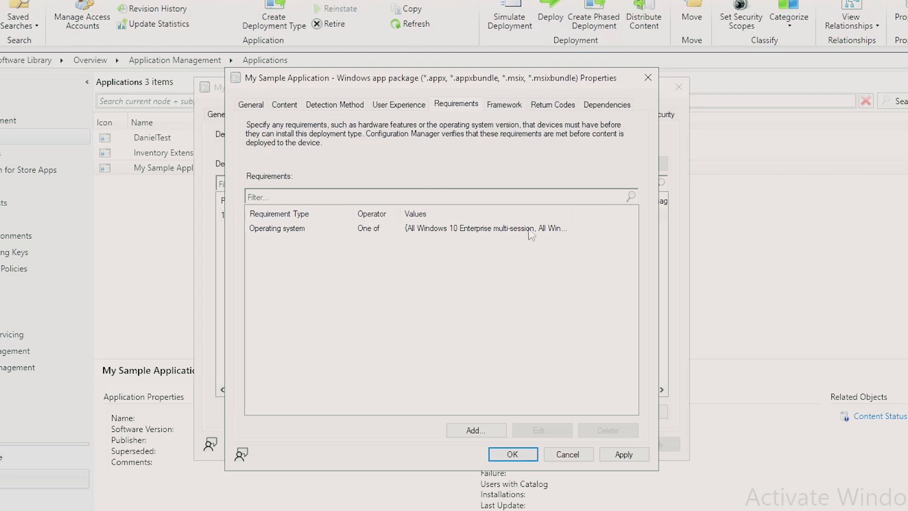
{"action": "left_click", "coordinate": [504, 104]}
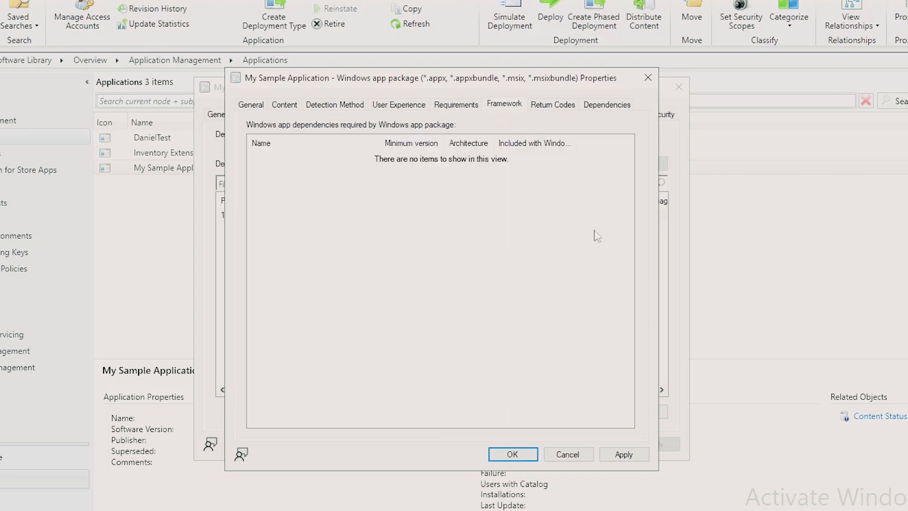
{"action": "left_click", "coordinate": [597, 107]}
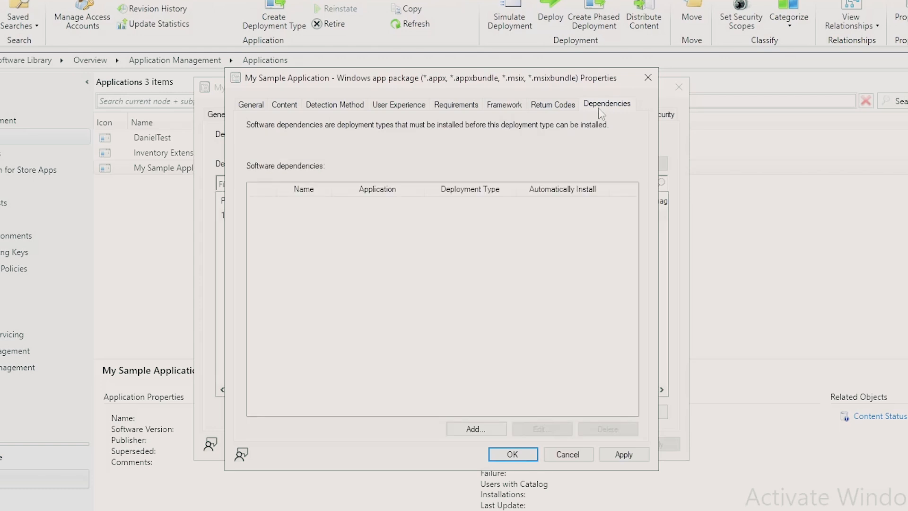
Step: Add a dependency group named asdas containing the DanielTest Windows Installer deployment type
{"action": "left_click", "coordinate": [471, 429]}
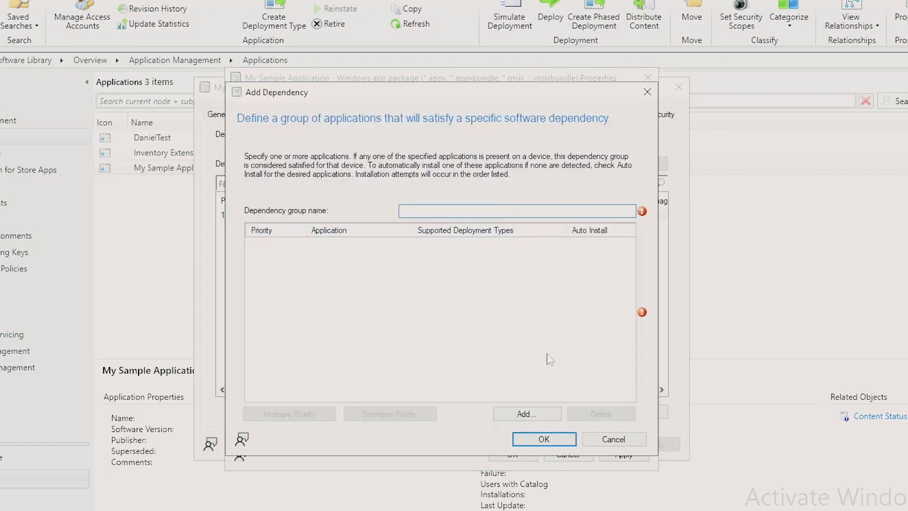
{"action": "left_click", "coordinate": [544, 414]}
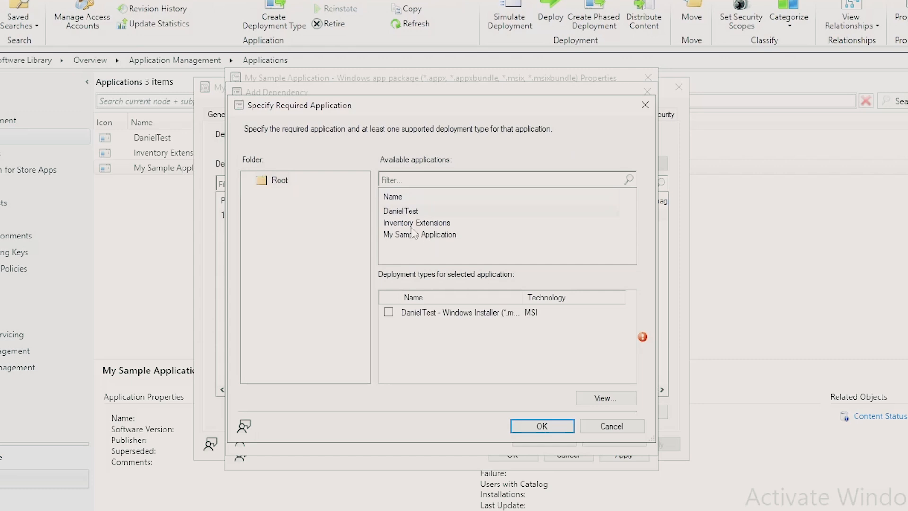
{"action": "left_click", "coordinate": [424, 211]}
{"action": "left_click", "coordinate": [388, 312]}
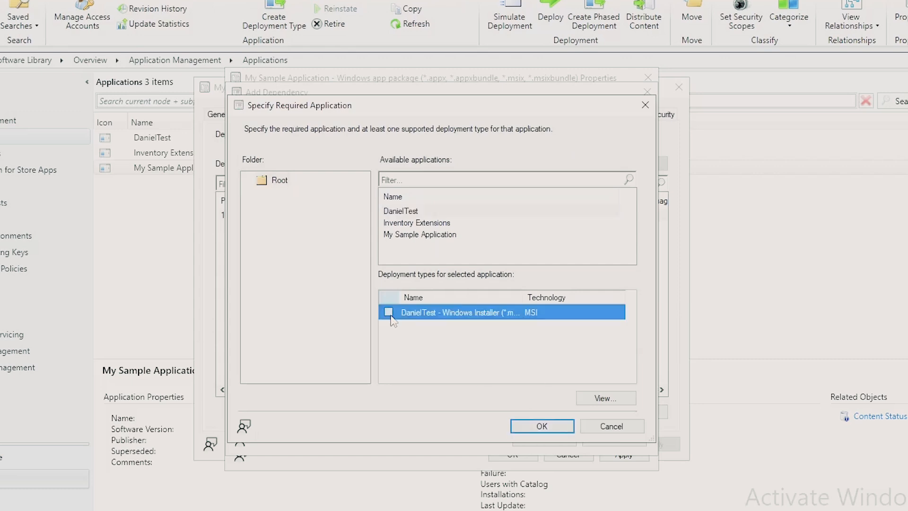
{"action": "left_click", "coordinate": [539, 428]}
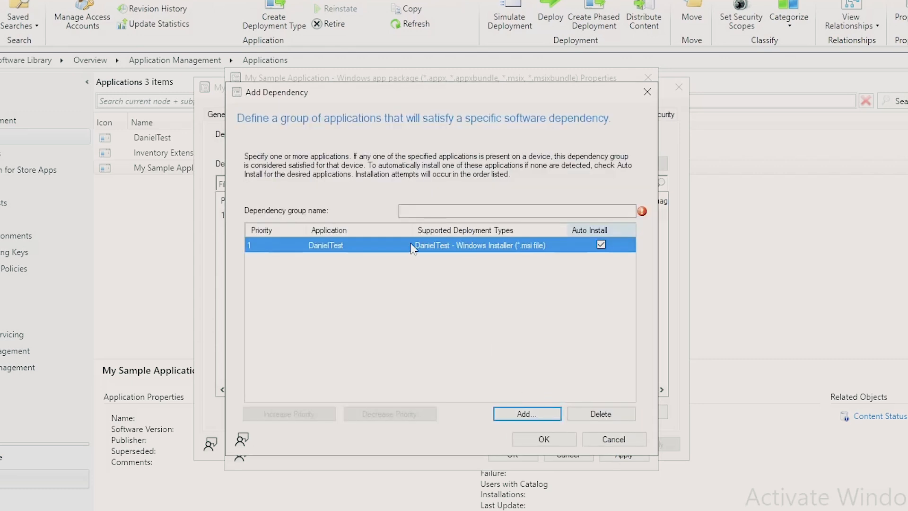
{"action": "left_click", "coordinate": [539, 440]}
{"action": "left_click", "coordinate": [497, 331]}
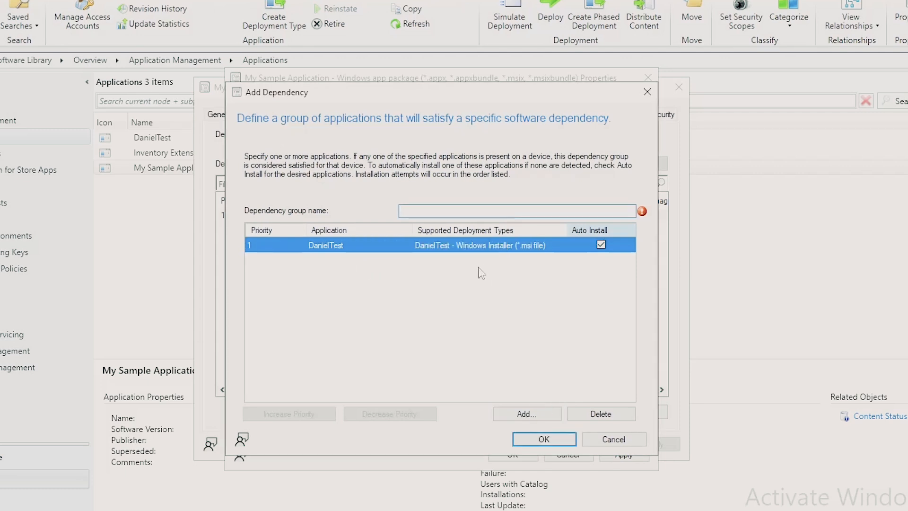
{"action": "type", "text": "asdas"}
{"action": "left_click", "coordinate": [544, 440]}
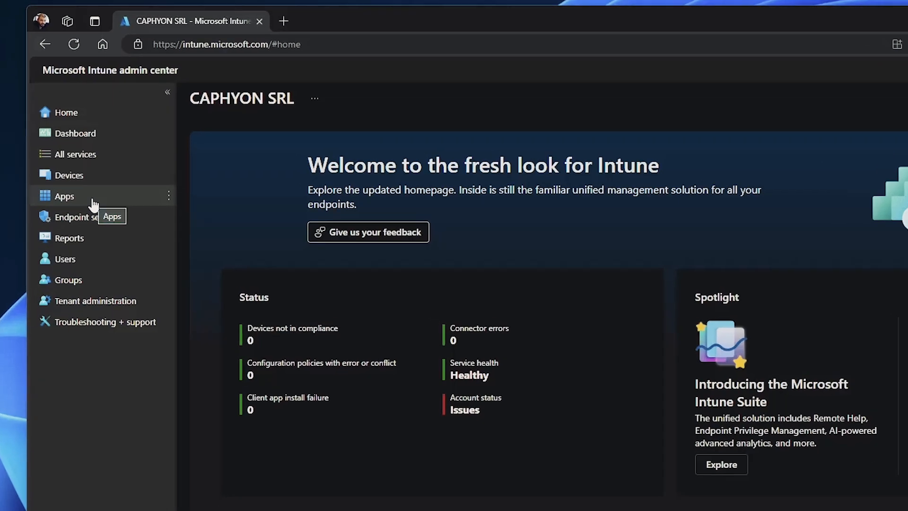
Step: In the Microsoft Intune admin center, start adding a new app from the all-apps list and choose Line-of-business app as its type
{"action": "left_click", "coordinate": [80, 147]}
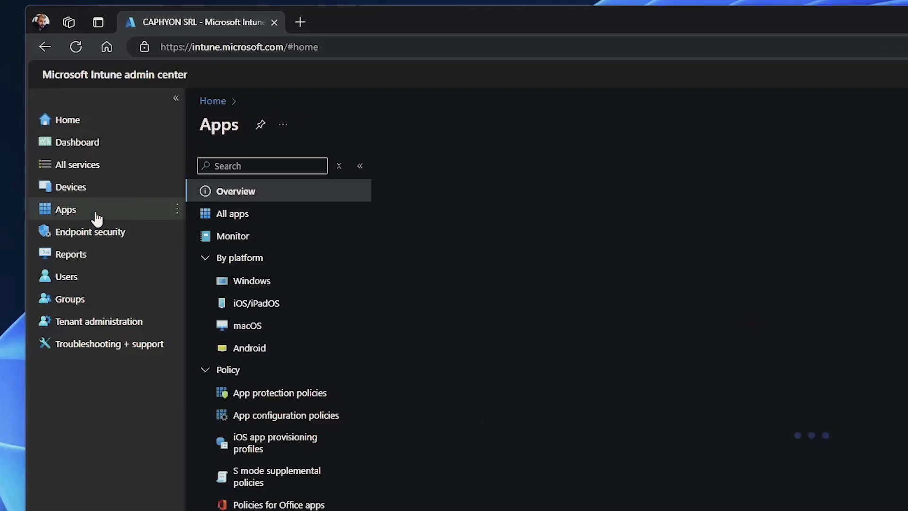
{"action": "left_click", "coordinate": [190, 150]}
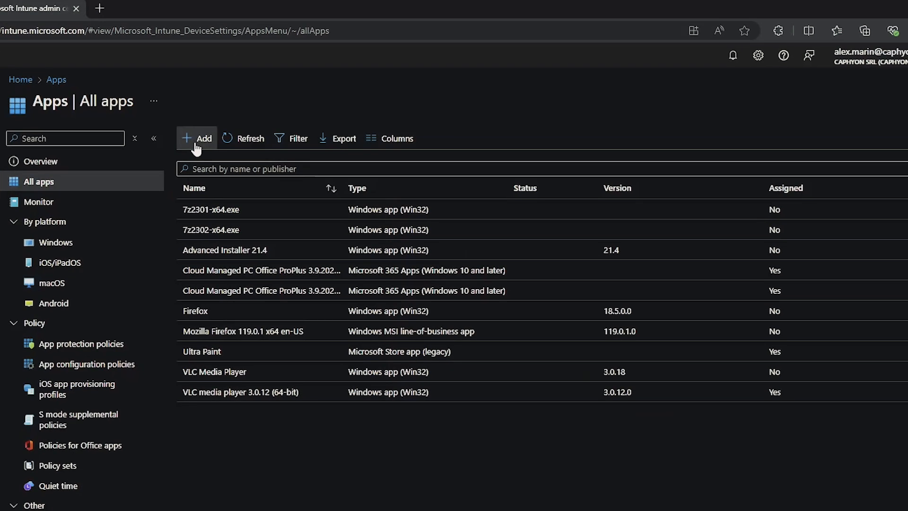
{"action": "left_click", "coordinate": [410, 165]}
{"action": "left_click", "coordinate": [657, 144]}
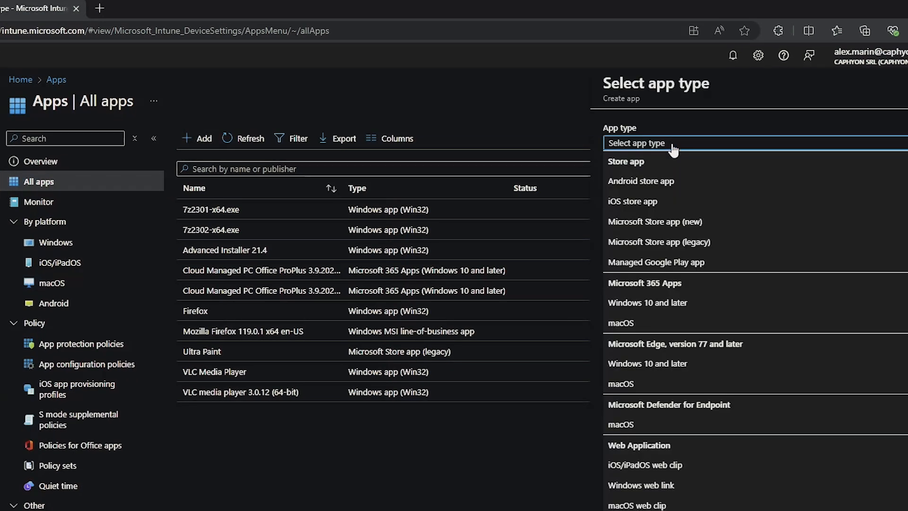
{"action": "scroll", "coordinate": [739, 481], "scroll_direction": "down", "scroll_amount": 2}
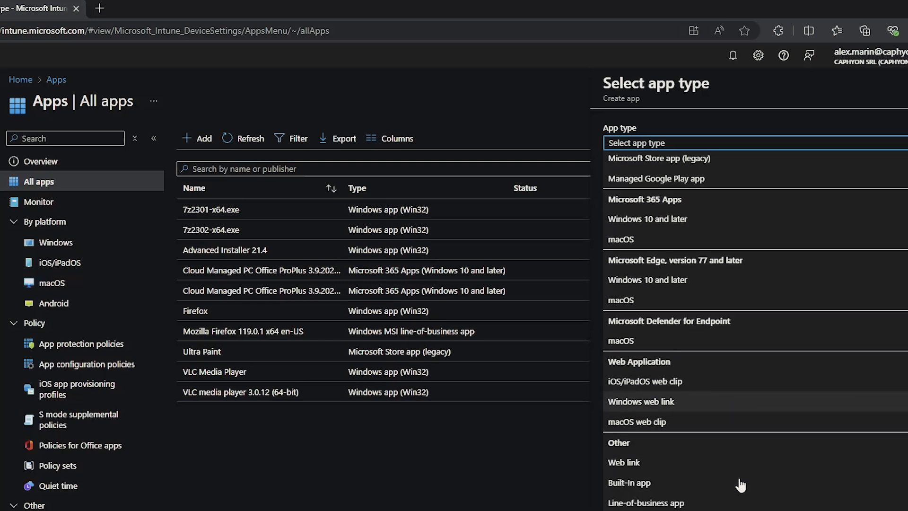
{"action": "left_click", "coordinate": [703, 504]}
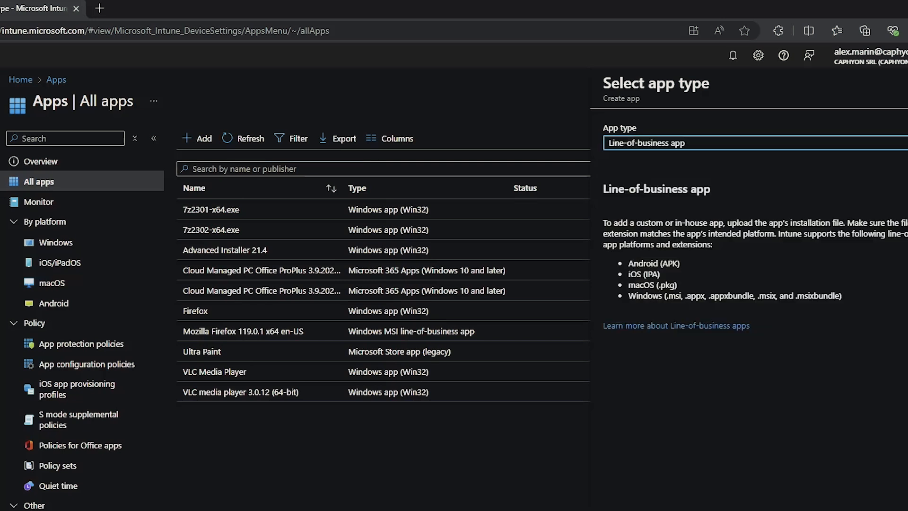
Step: Examine the package extensions supported for line-of-business apps on Android, iOS, macOS and Windows
{"action": "double_click", "coordinate": [671, 264]}
{"action": "double_click", "coordinate": [653, 273]}
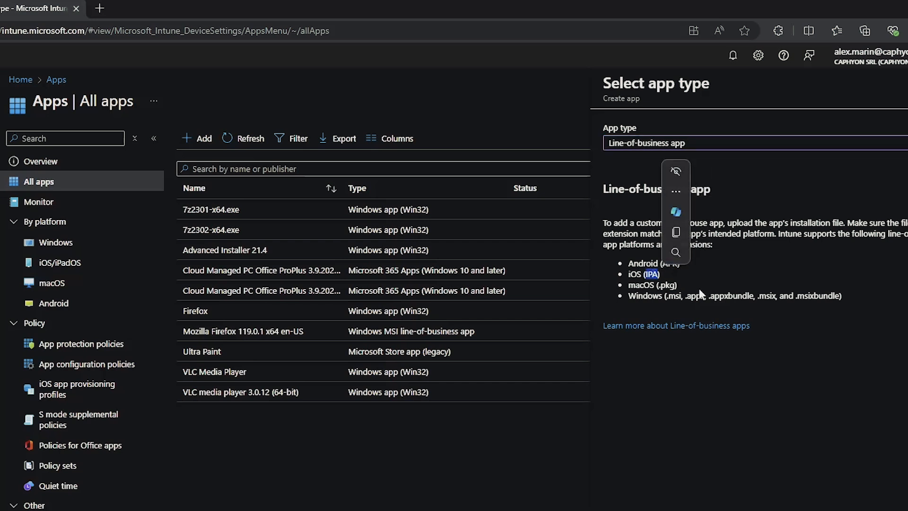
{"action": "double_click", "coordinate": [672, 286]}
{"action": "left_click", "coordinate": [672, 302]}
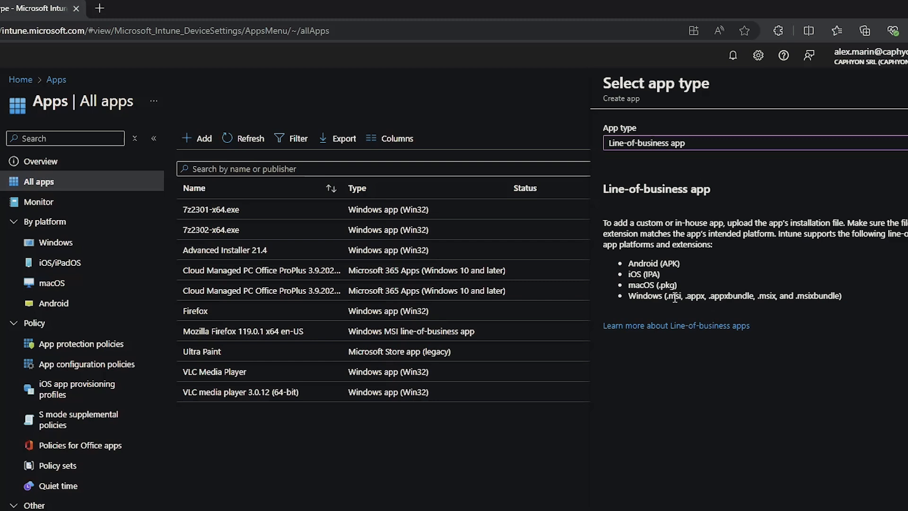
{"action": "double_click", "coordinate": [674, 296]}
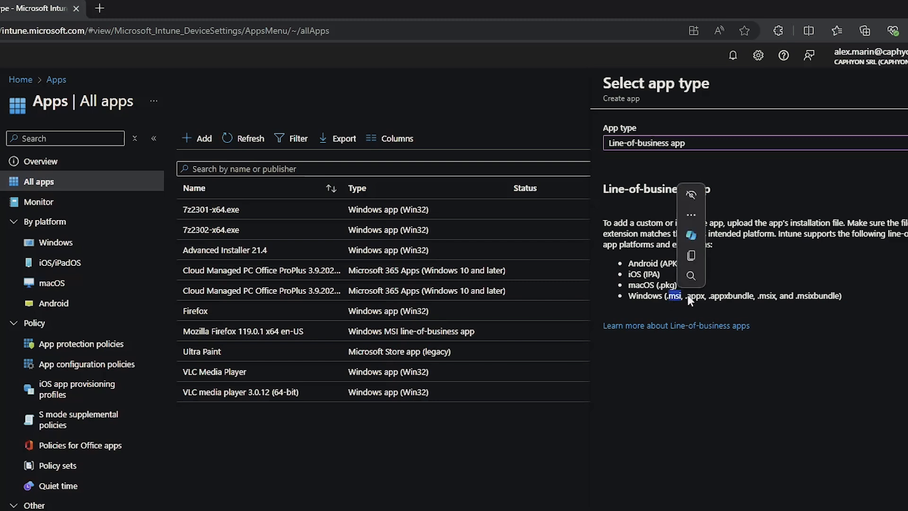
{"action": "left_click", "coordinate": [690, 296]}
{"action": "double_click", "coordinate": [690, 295]}
{"action": "double_click", "coordinate": [730, 296]}
{"action": "double_click", "coordinate": [768, 296]}
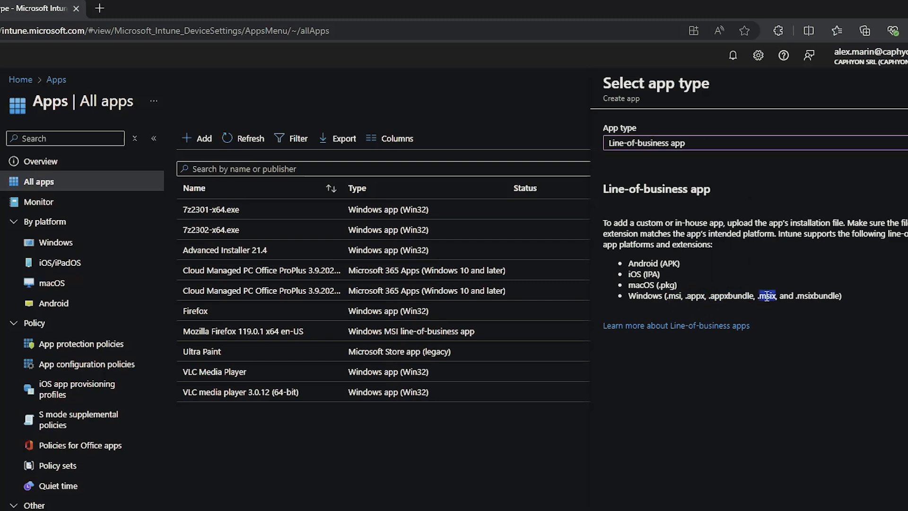
{"action": "left_click", "coordinate": [812, 298]}
{"action": "double_click", "coordinate": [812, 295]}
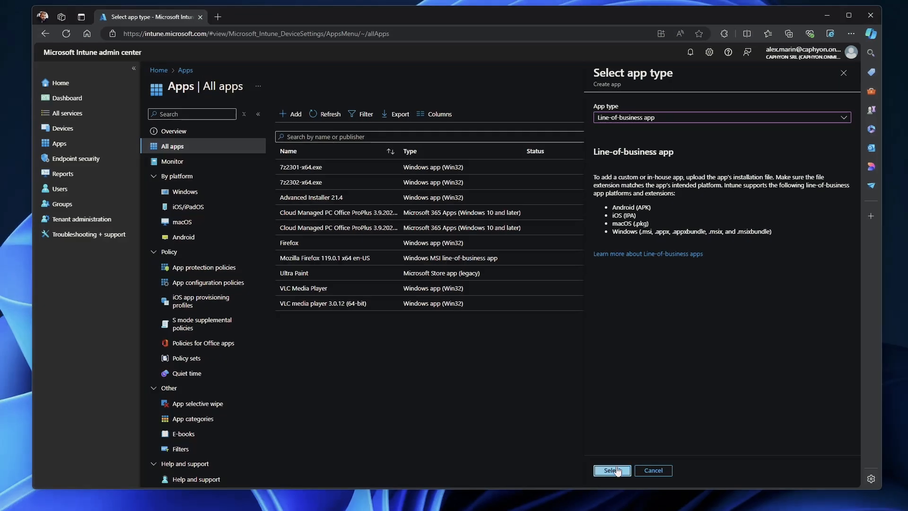
Step: Confirm the app type and load VLCMediaPlayer_3.0.12.0_x64__r21n0w1rc5s2y_2.msix from the Desktop as the app package file, without adding dependency files
{"action": "left_click", "coordinate": [612, 468]}
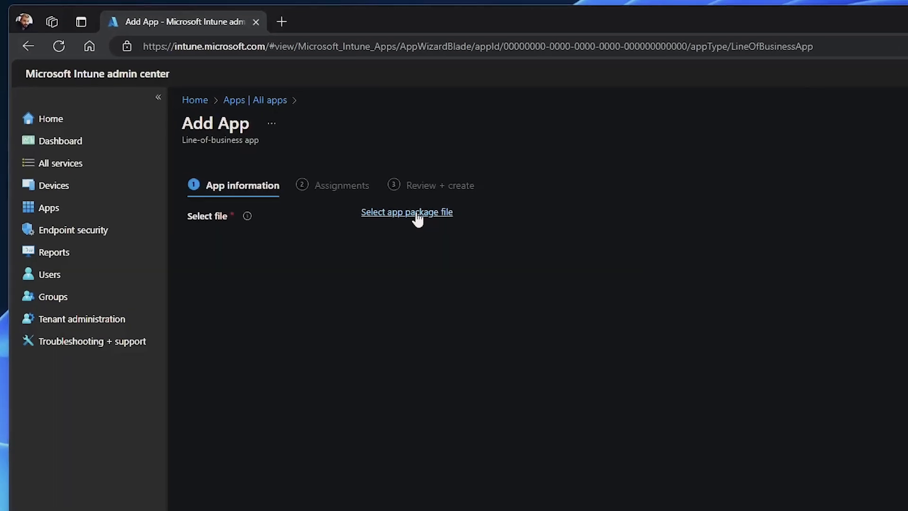
{"action": "left_click", "coordinate": [416, 212]}
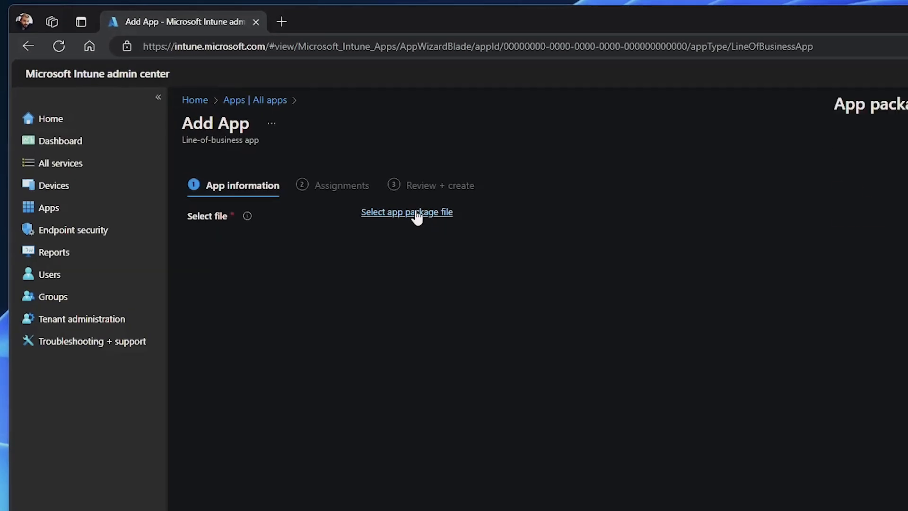
{"action": "left_click", "coordinate": [849, 161]}
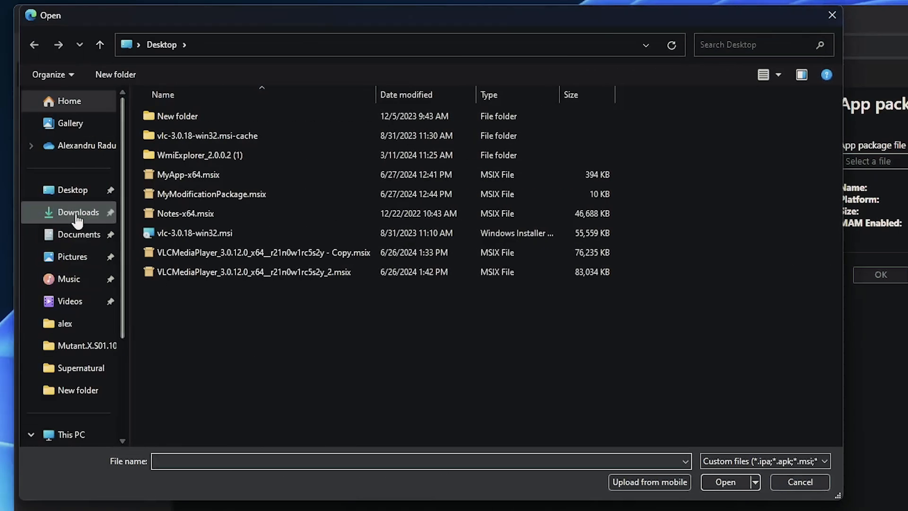
{"action": "double_click", "coordinate": [257, 273]}
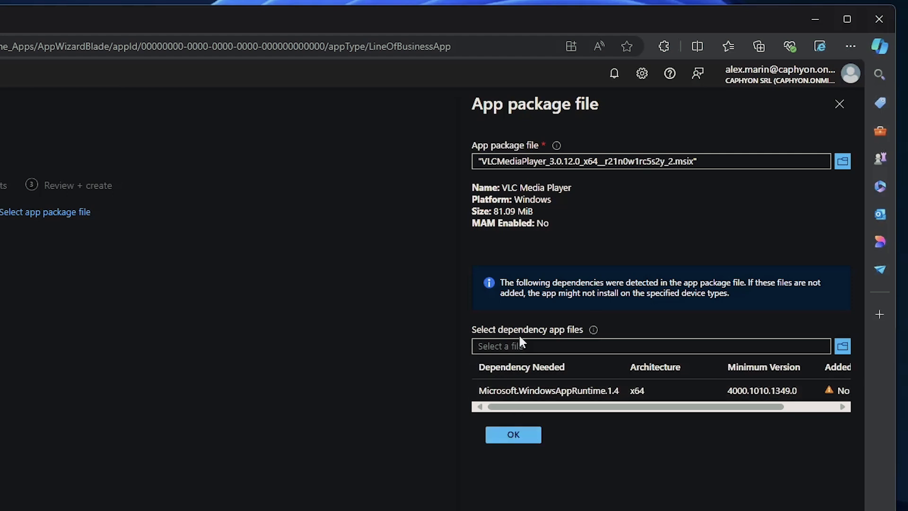
{"action": "left_click", "coordinate": [521, 438]}
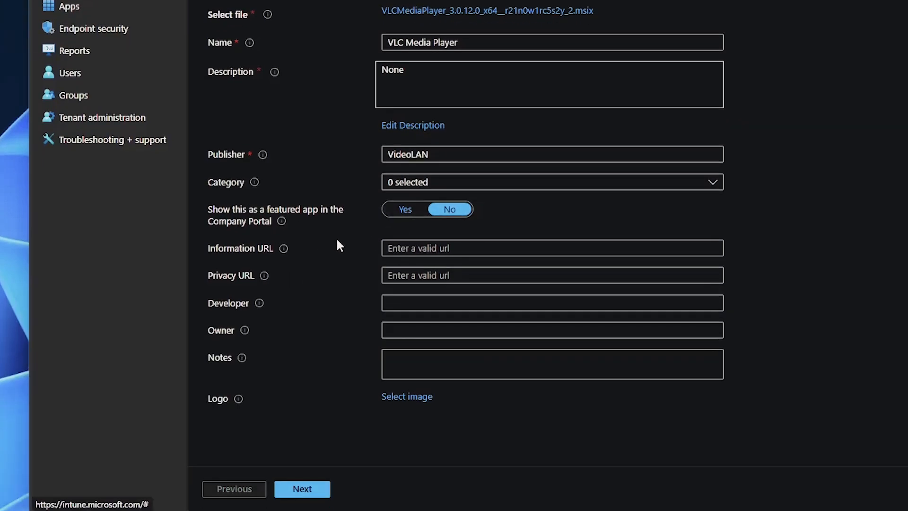
Step: Keep the prefilled app information, leave the group assignments empty, and review the summary of the VLC Media Player app
{"action": "left_click", "coordinate": [317, 493]}
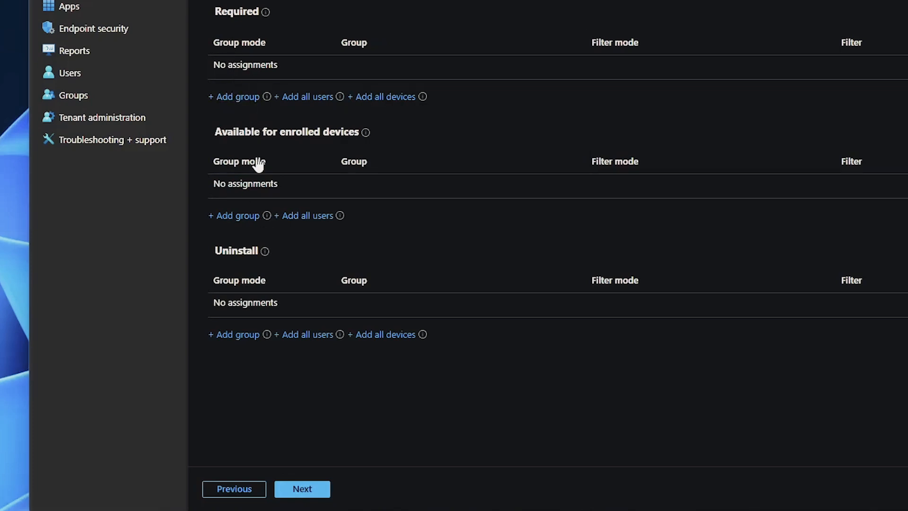
{"action": "left_click", "coordinate": [302, 487]}
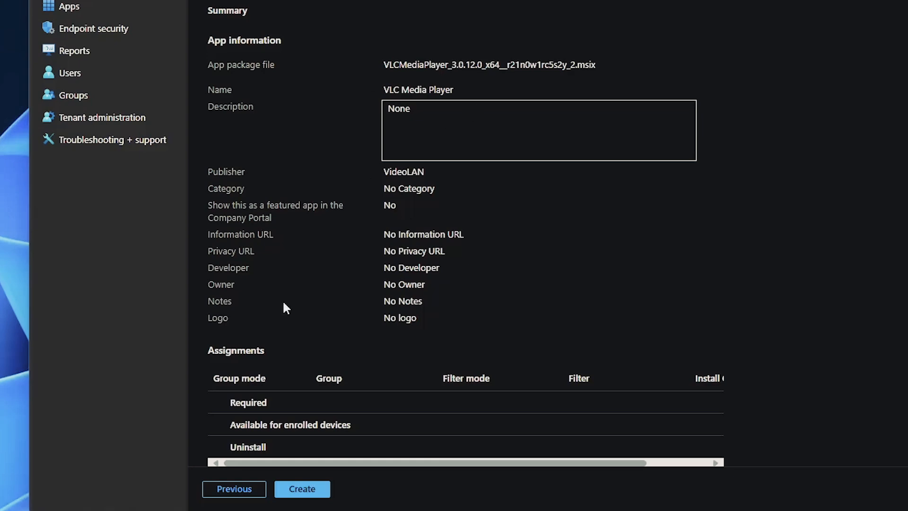
{"action": "scroll", "coordinate": [284, 303], "scroll_direction": "down", "scroll_amount": 1}
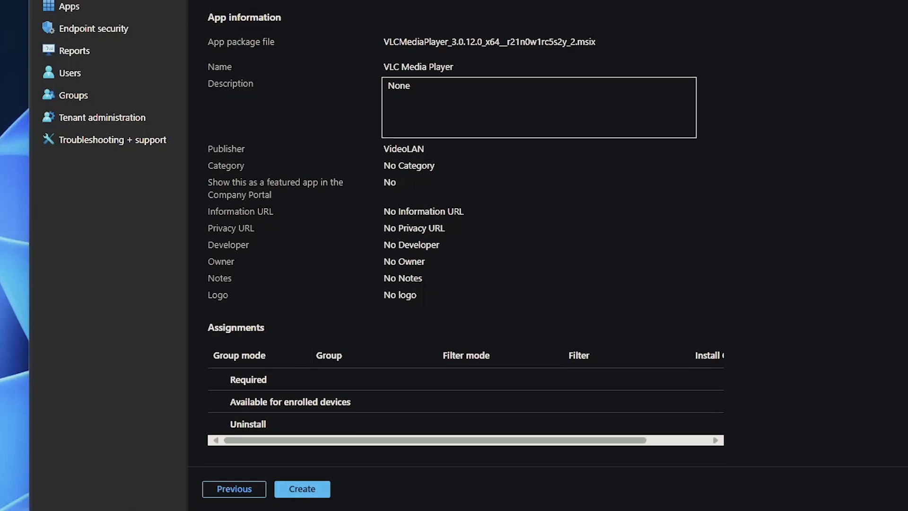